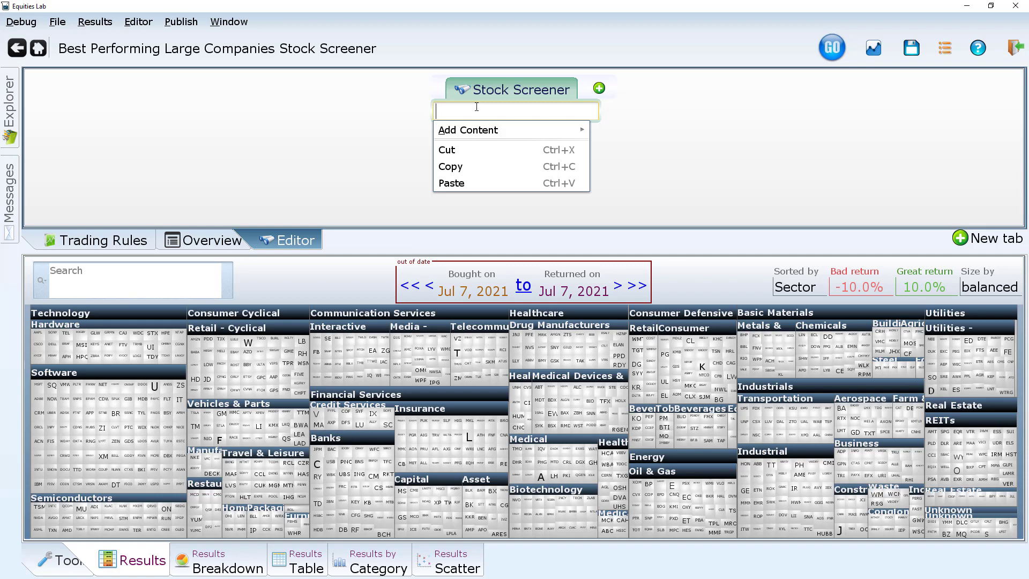
pyautogui.write('>')
pyautogui.press('Escape')
pyautogui.press('BackSpace')
# - Create an "and" (match all) group in the Stock Screener and add the condition Market Cap > 10b
pyautogui.write('and')
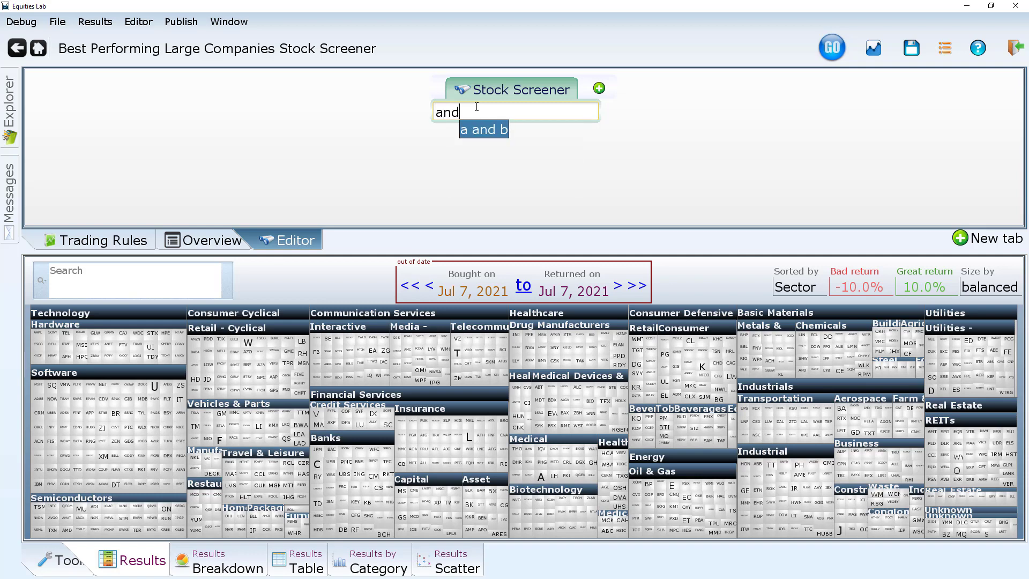
pyautogui.press('Return')
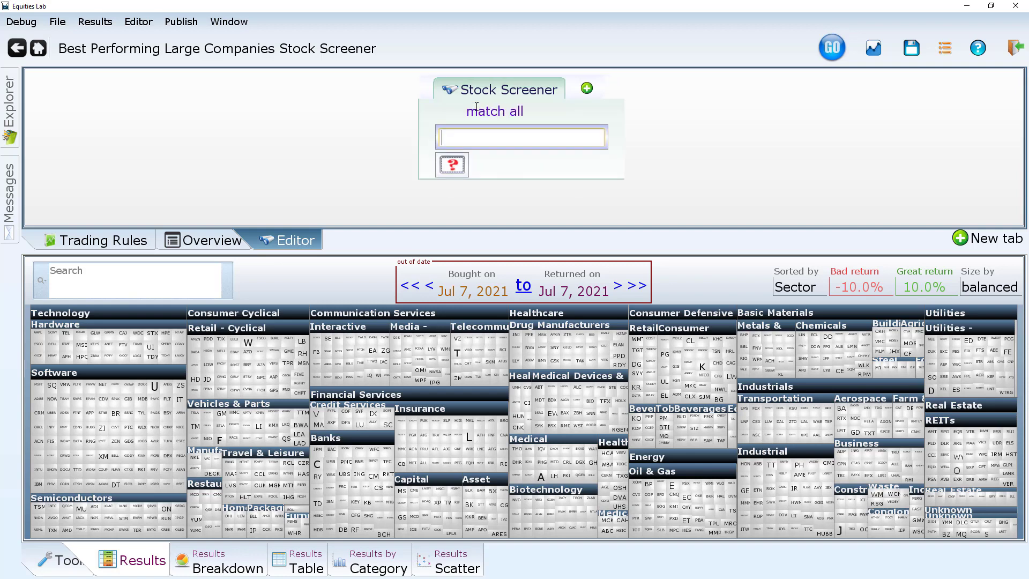
pyautogui.write('marketcap')
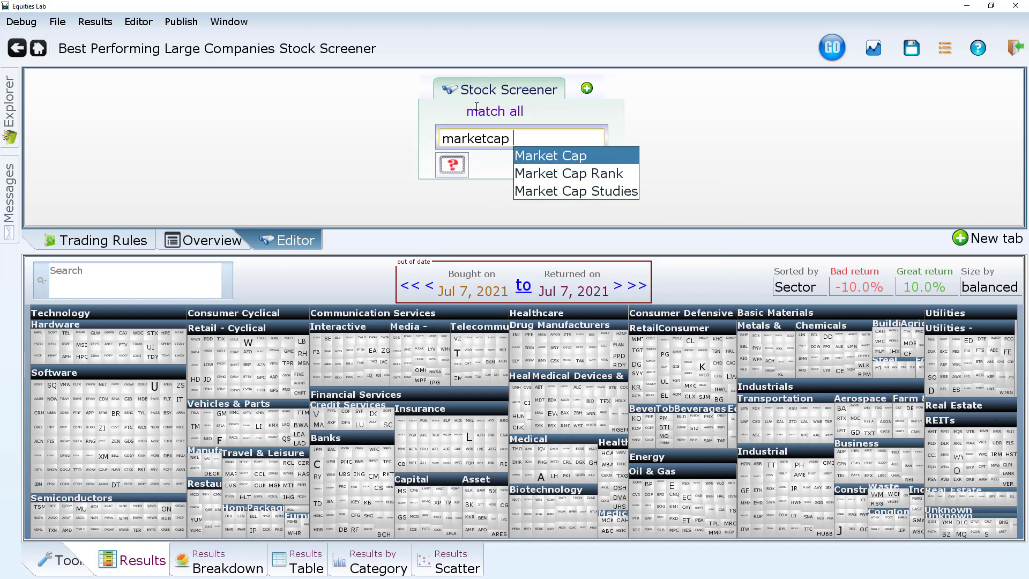
pyautogui.write(' > 100')
pyautogui.press('BackSpace')
pyautogui.press('BackSpace')
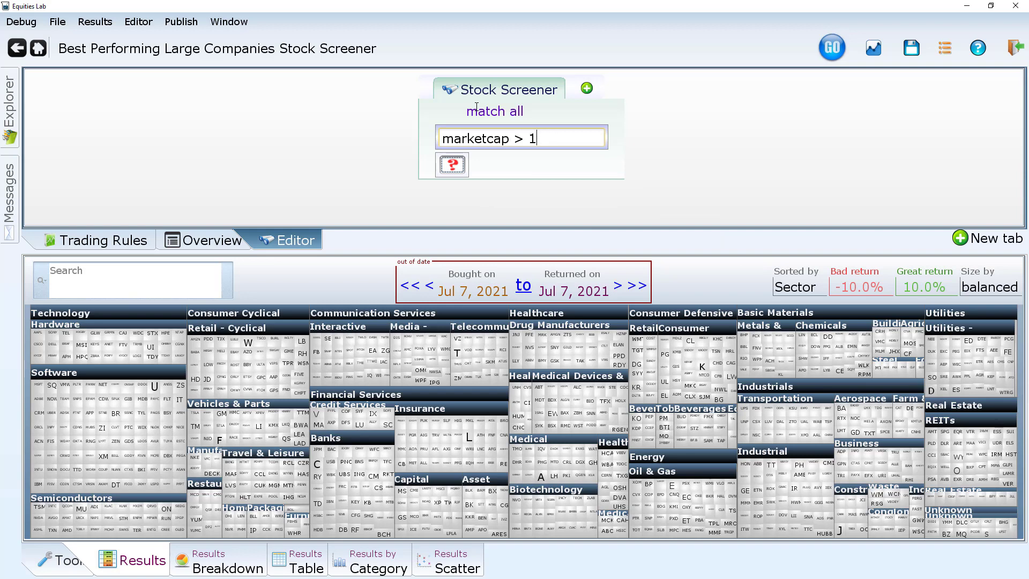
pyautogui.write('0b')
pyautogui.press('Return')
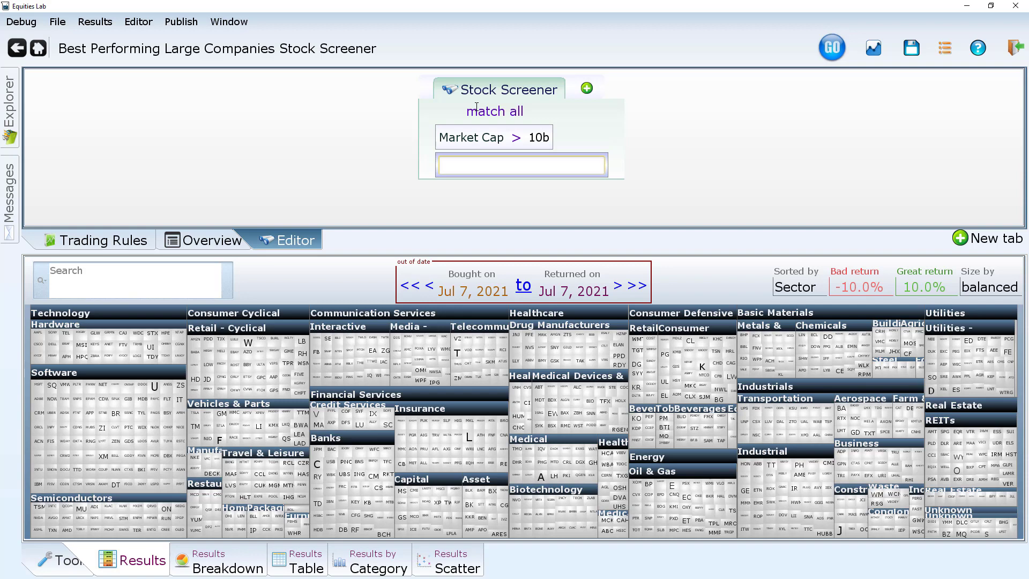
# - Add the condition Raw Close > 10 to the match all group and run the screener
pyautogui.write('rawclos')
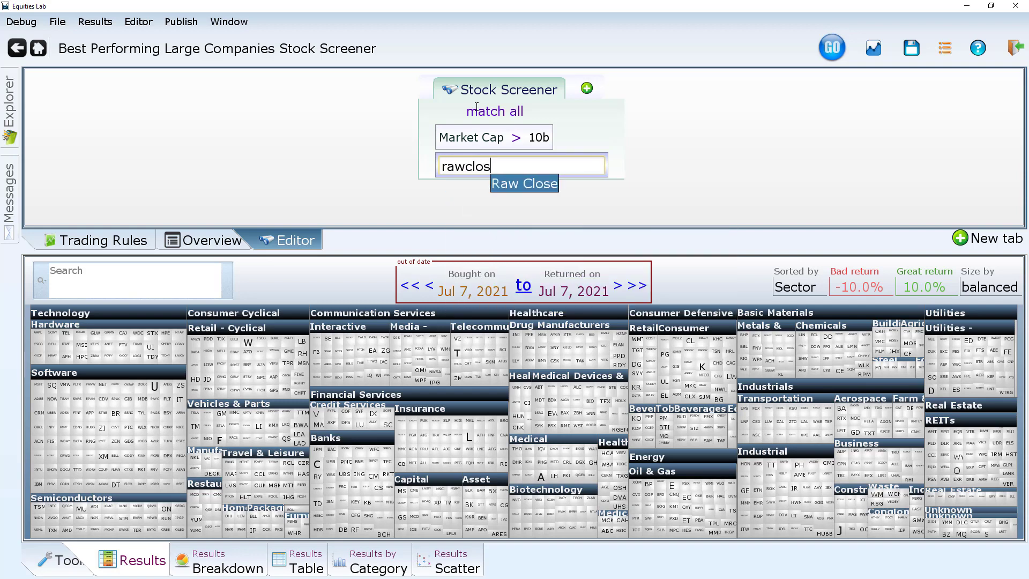
pyautogui.write('e >')
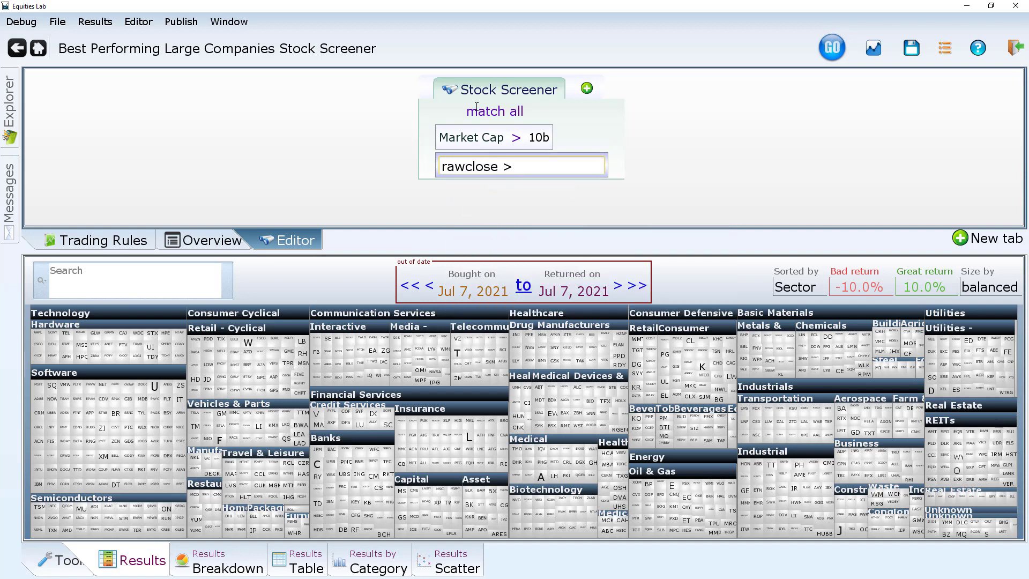
pyautogui.write(' 10')
pyautogui.press('Return')
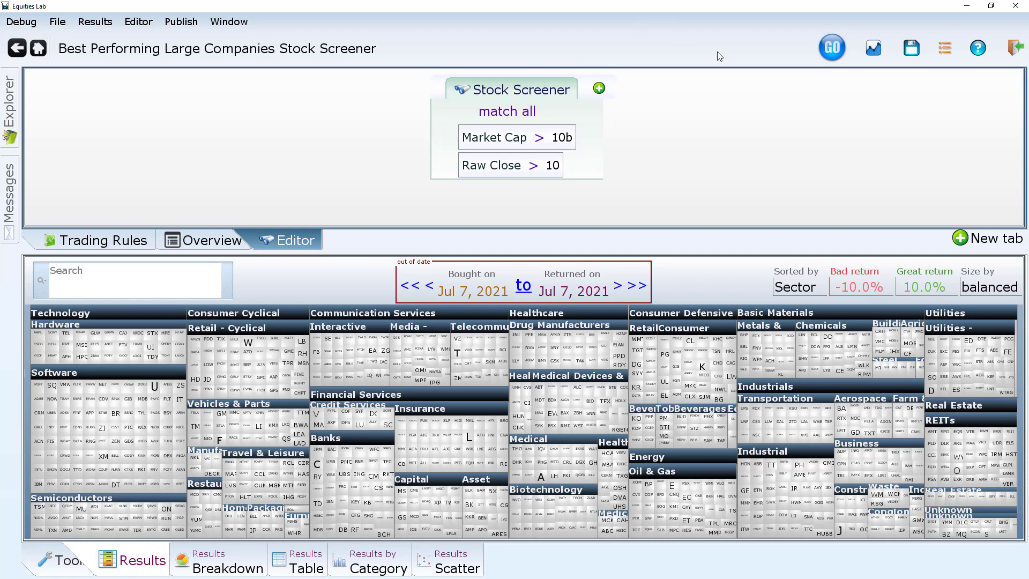
pyautogui.click(834, 46)
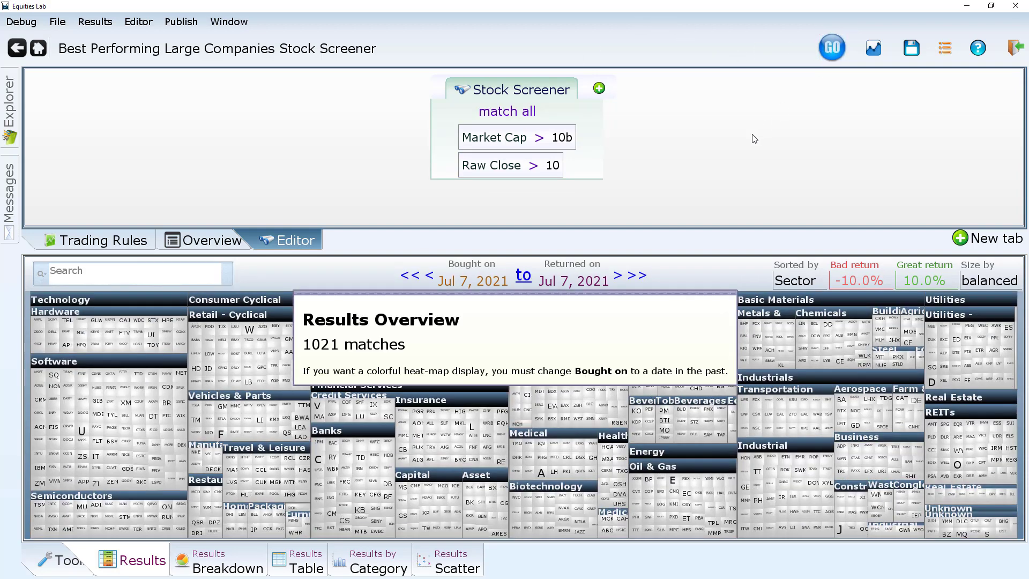
# - Set the results' Bought on date to Jul 7, 2001 and inspect the returns in the sector heat map
pyautogui.click(477, 281)
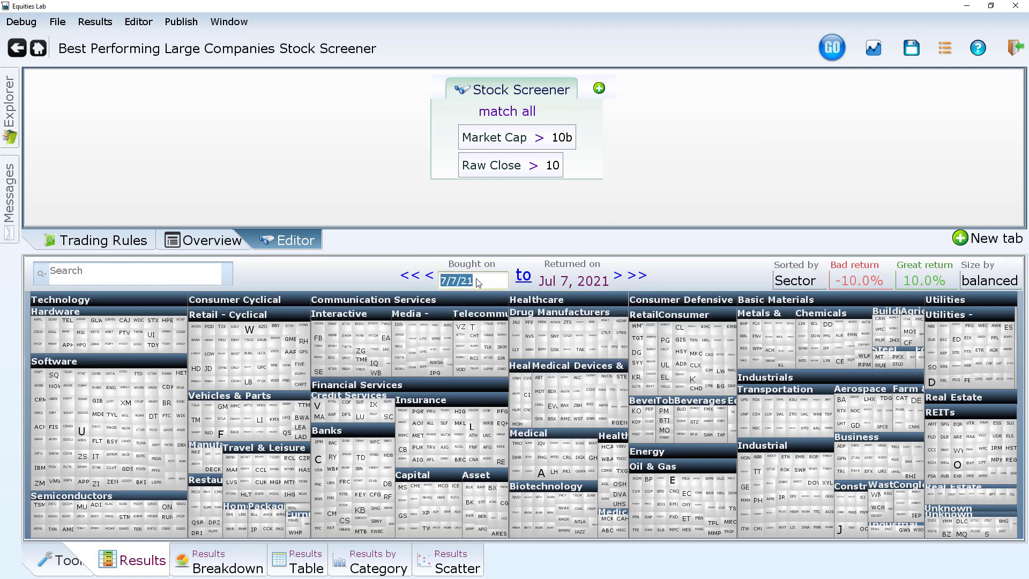
pyautogui.click(477, 280)
pyautogui.press('BackSpace')
pyautogui.write('0')
pyautogui.press('Tab')
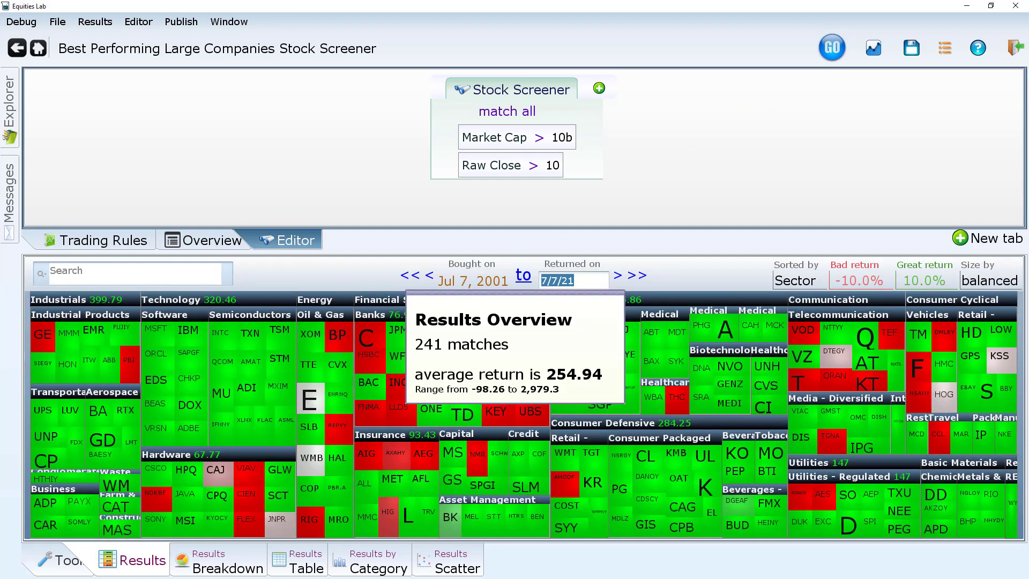
pyautogui.moveTo(218, 368)
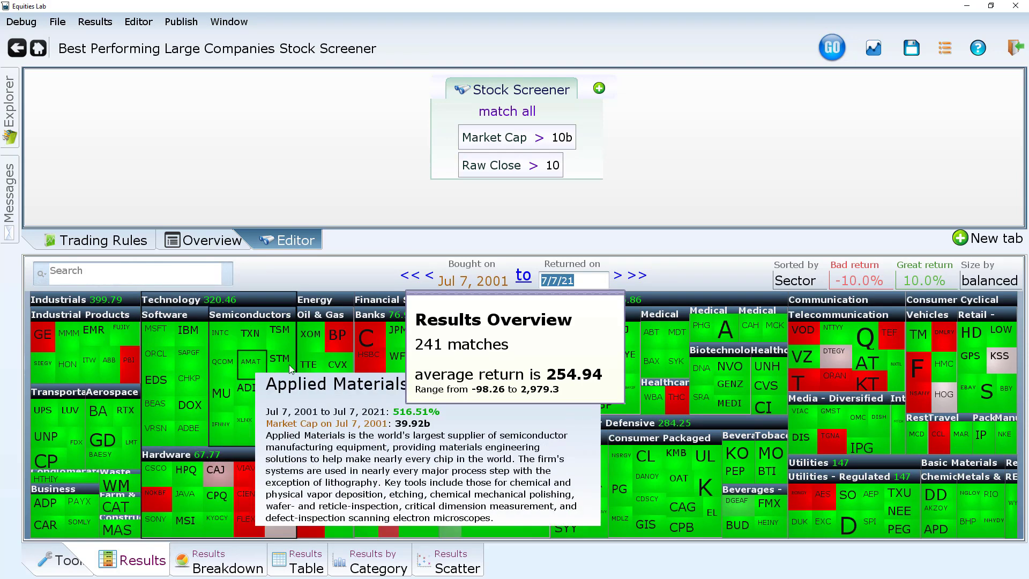
pyautogui.moveTo(346, 364)
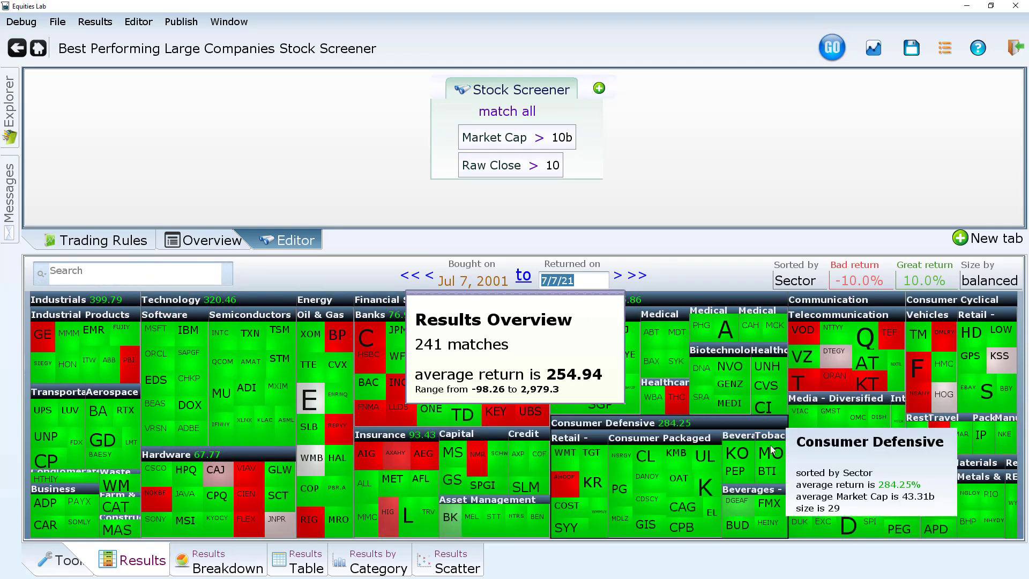
pyautogui.moveTo(686, 481)
# - Set the results' Bought on date to Jan 1, 2021 and reset the date range to Today
pyautogui.click(487, 281)
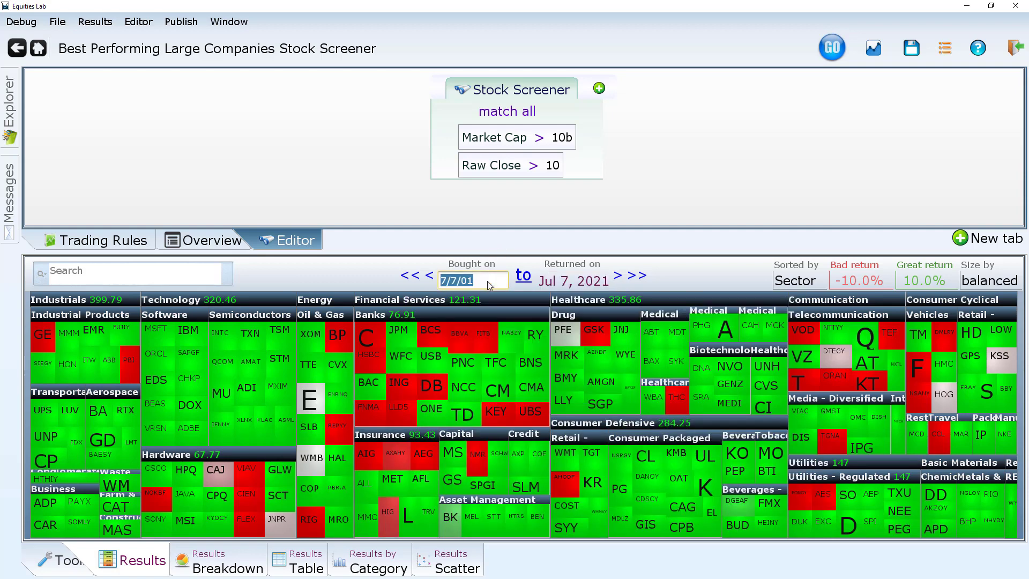
pyautogui.write('2021')
pyautogui.press('Tab')
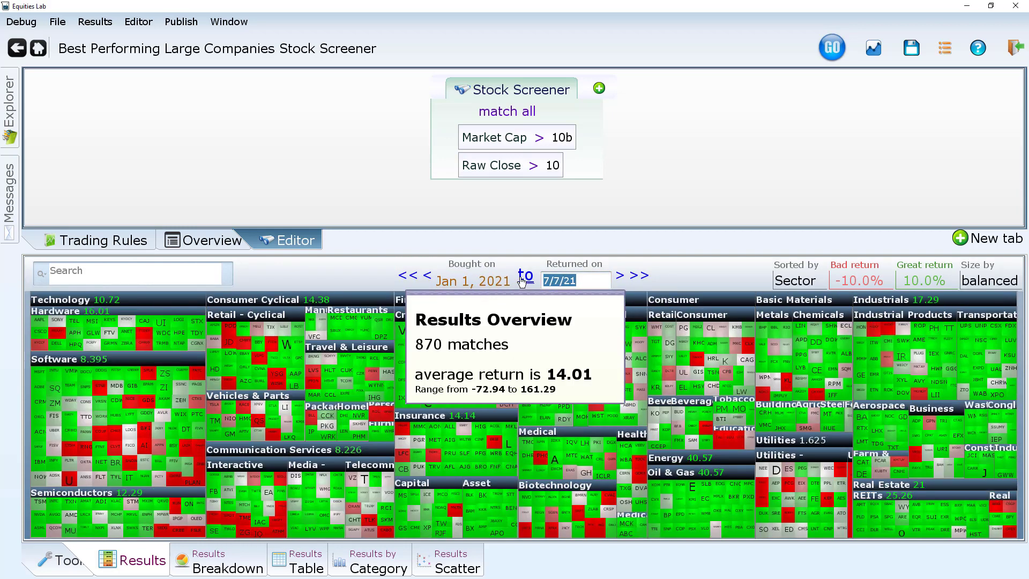
pyautogui.click(523, 280)
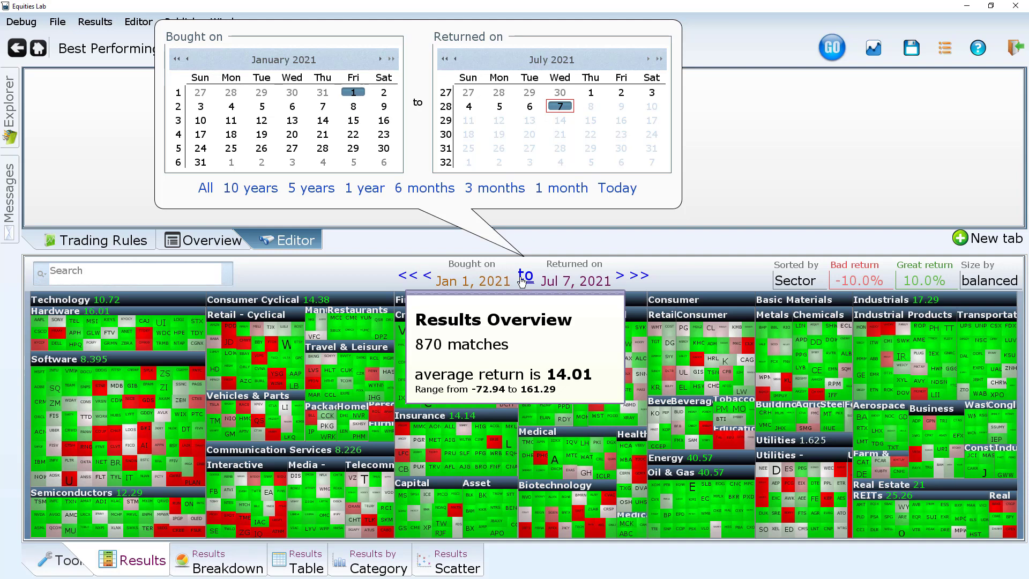
pyautogui.click(623, 193)
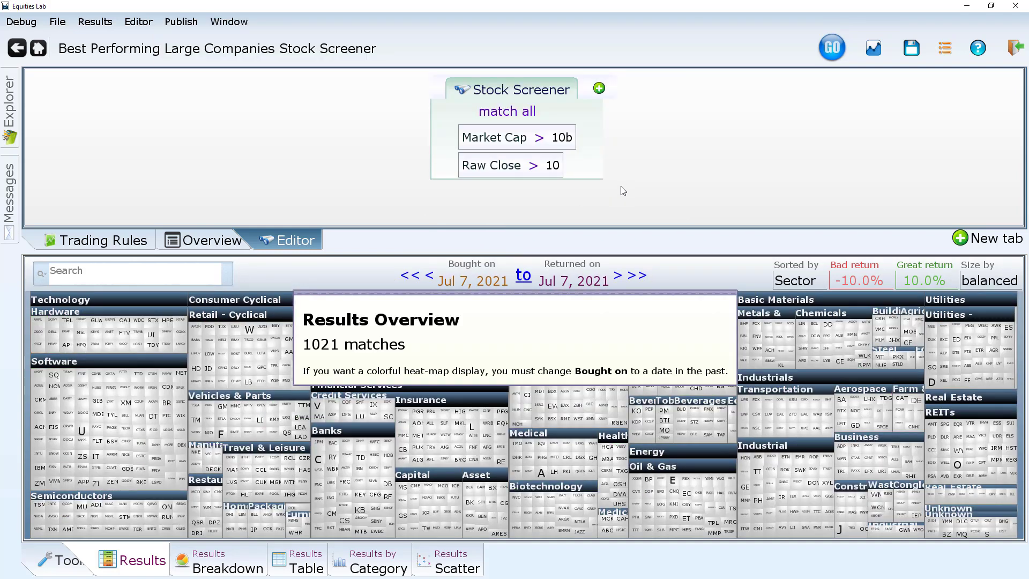
# - Set Max Holdings to 25 in the screener's trading rules
pyautogui.click(105, 243)
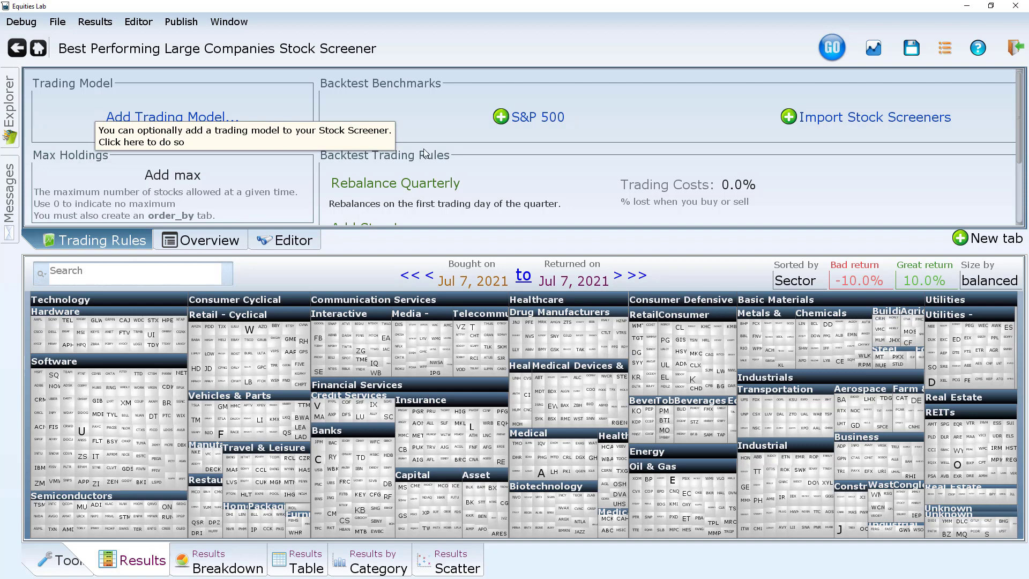
pyautogui.click(172, 176)
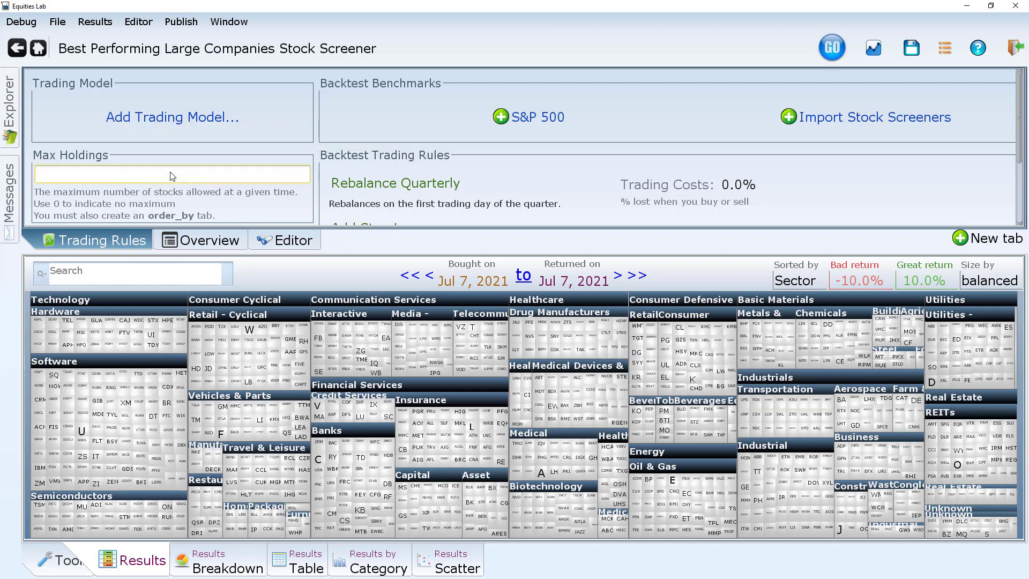
pyautogui.write('20')
pyautogui.press('Return')
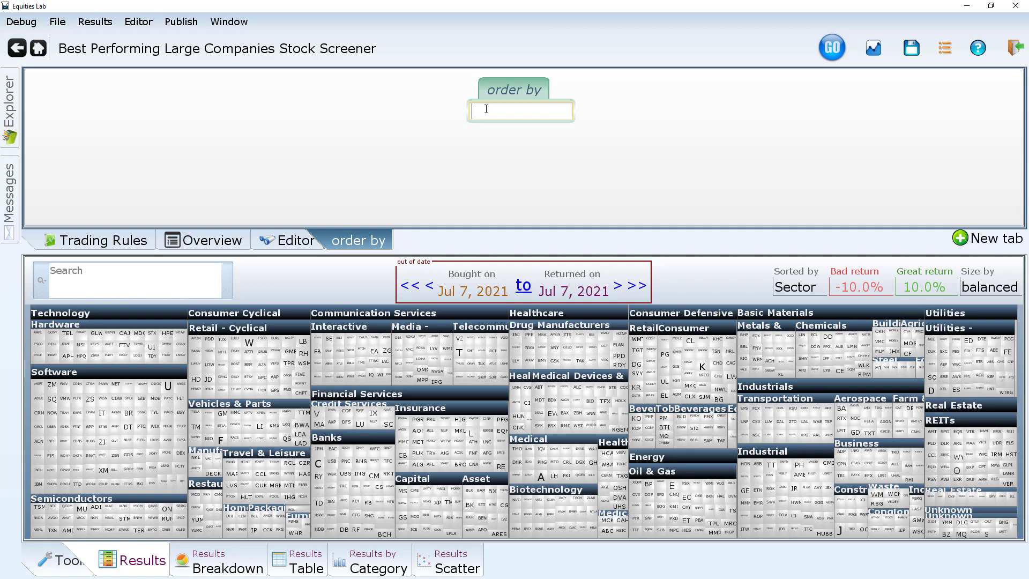
# - Define order by as the change of Close over 1 day and run the screener
pyautogui.write('change')
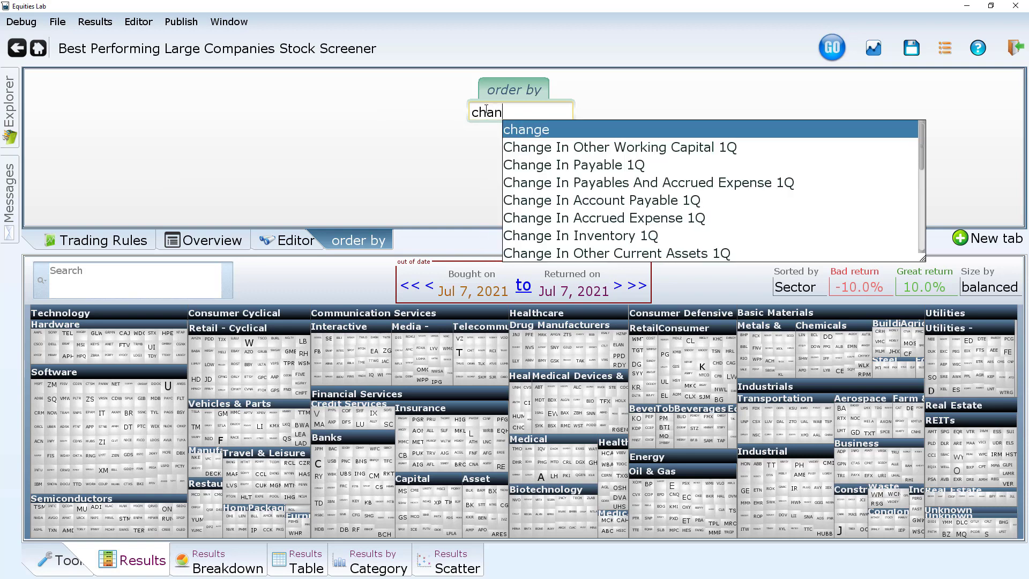
pyautogui.press('Return')
pyautogui.write('close')
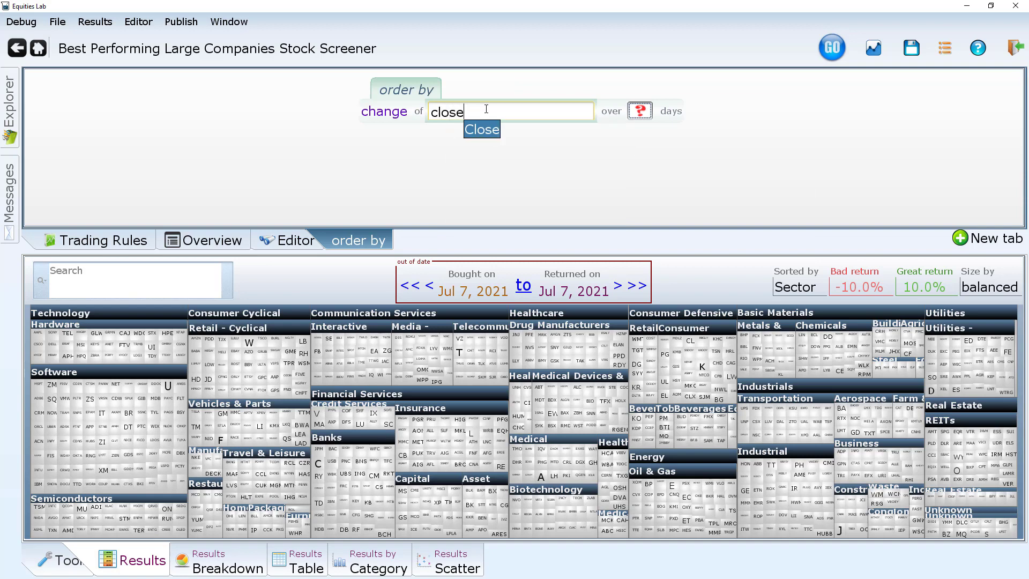
pyautogui.press('Return')
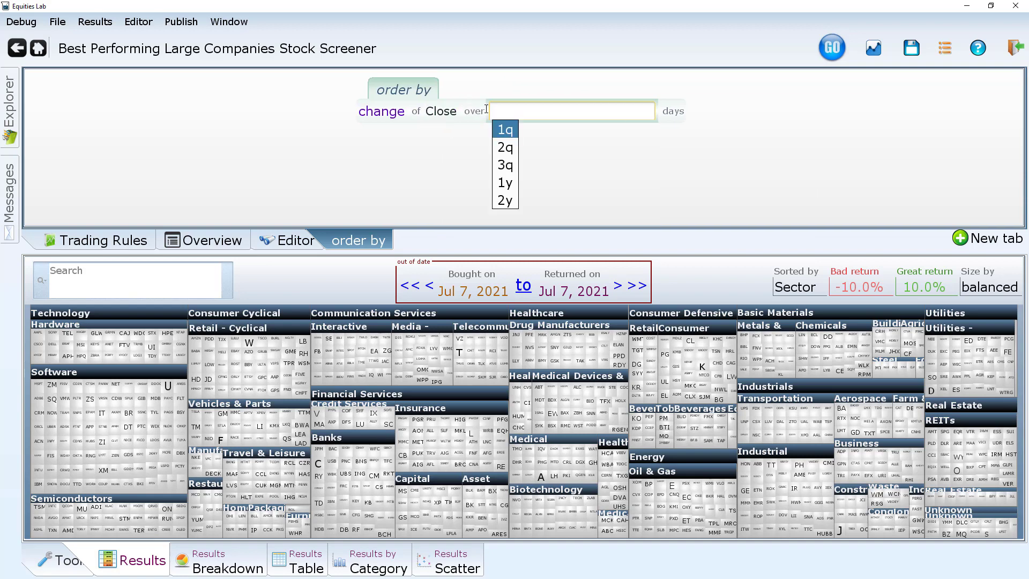
pyautogui.write('1')
pyautogui.press('Return')
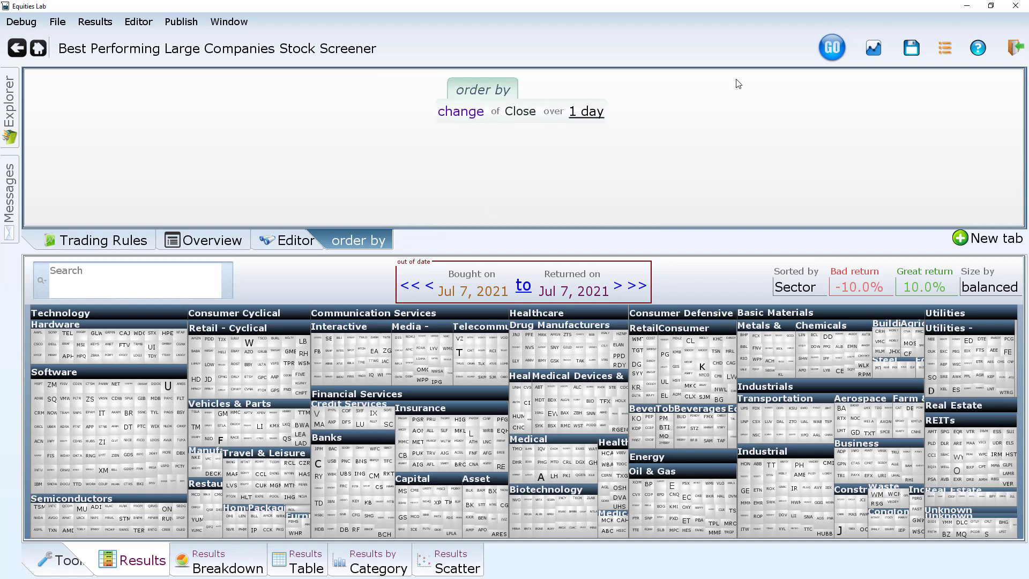
pyautogui.click(828, 50)
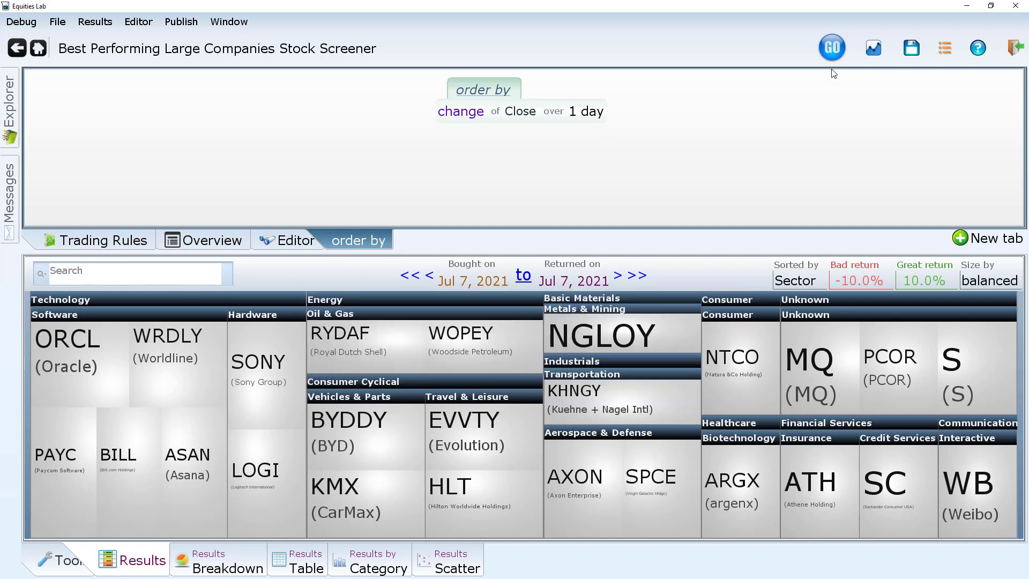
# - Backtest the screener with the Rebalance Quarterly rule and inspect the positions heat map
pyautogui.click(874, 48)
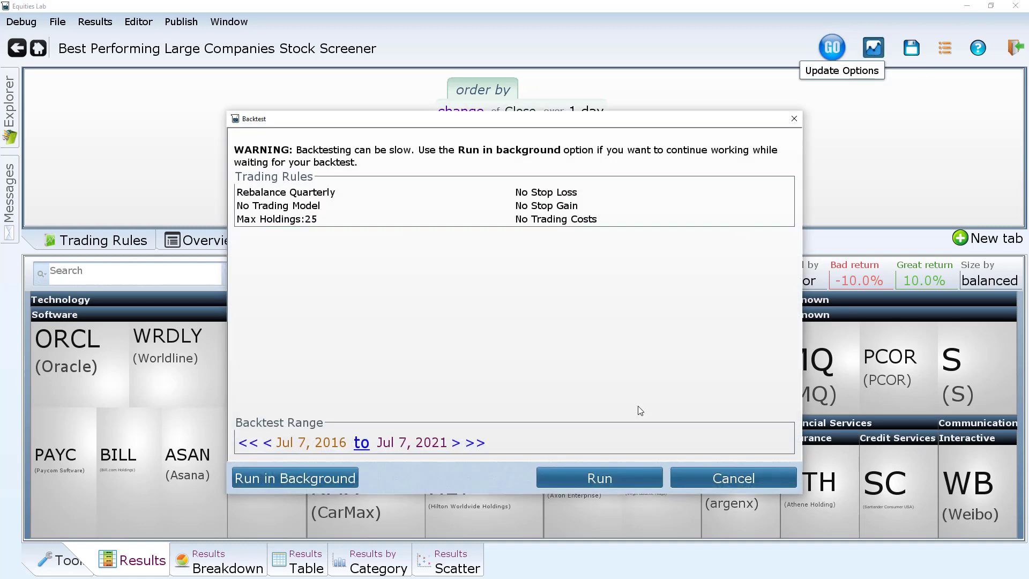
pyautogui.click(594, 477)
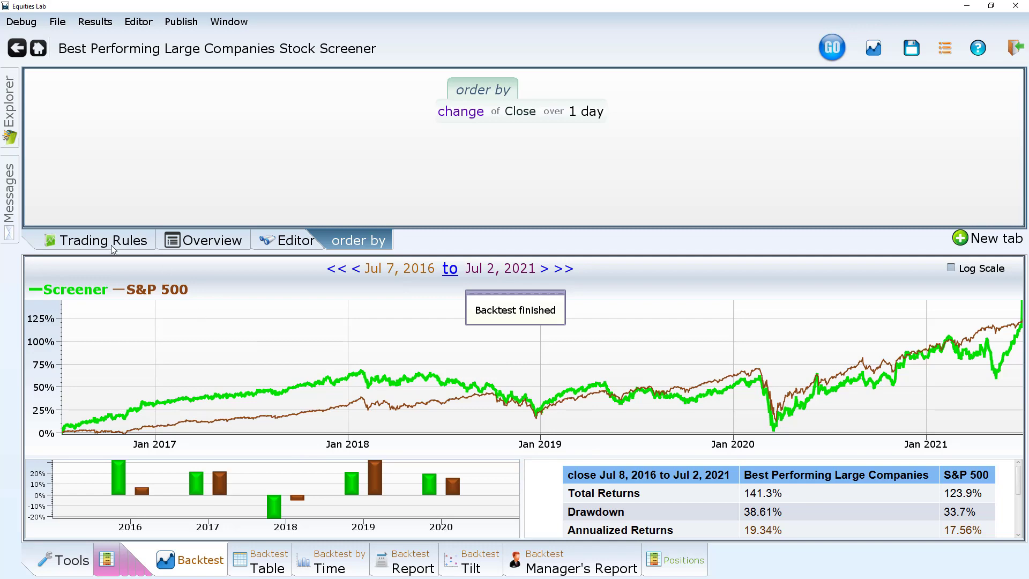
pyautogui.click(670, 569)
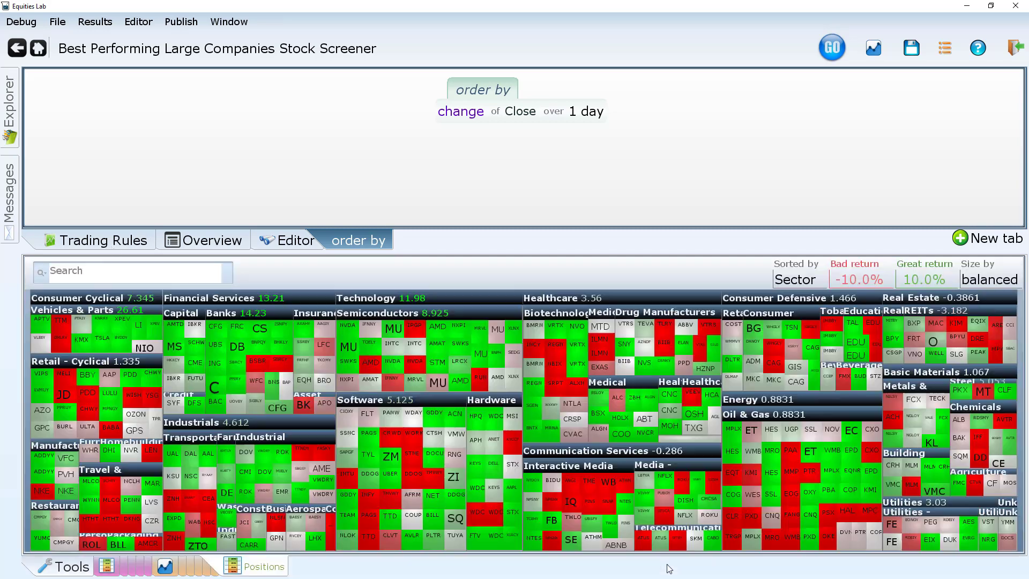
pyautogui.moveTo(553, 382)
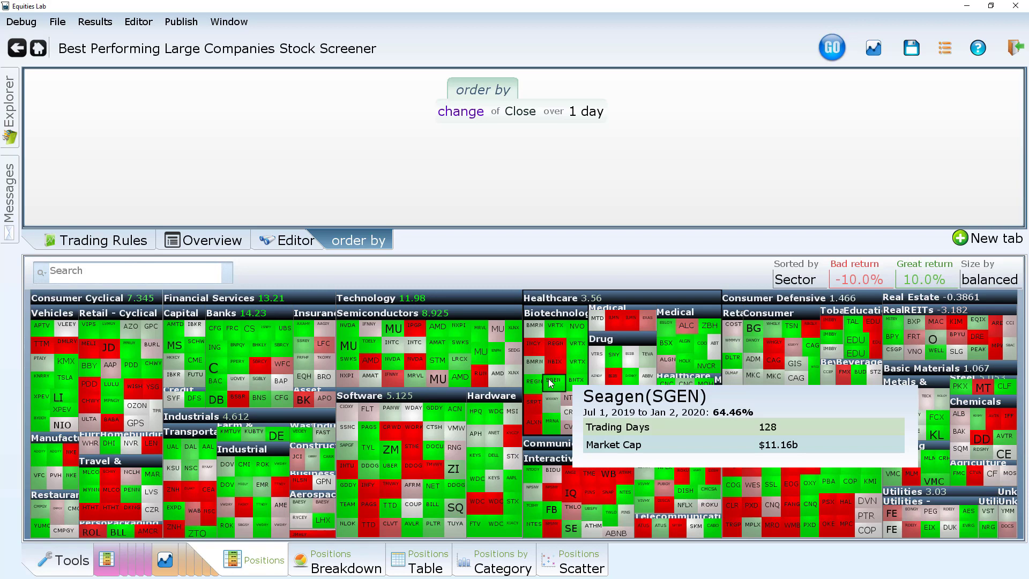
# - Change the backtest trading rule from quarterly rebalancing to Rebalance Daily
pyautogui.click(114, 241)
pyautogui.click(419, 188)
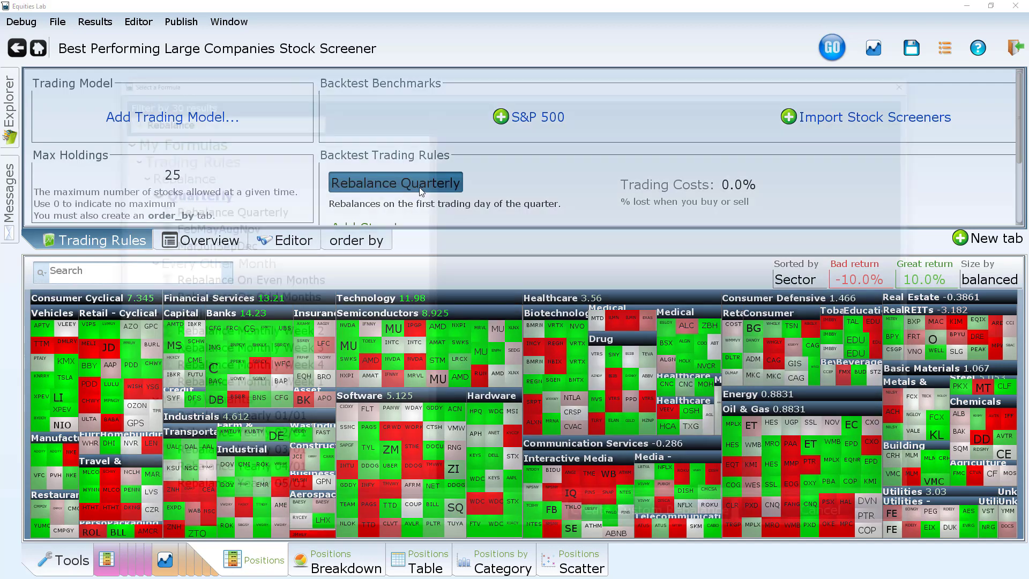
pyautogui.click(338, 351)
pyautogui.scroll(-5, 338, 356)
pyautogui.scroll(-2, 338, 357)
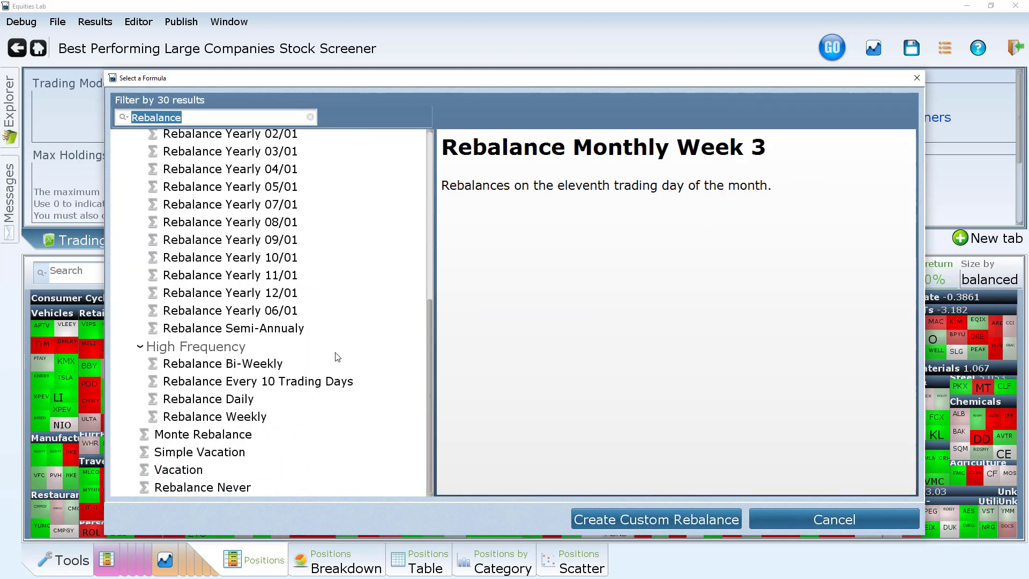
pyautogui.doubleClick(240, 399)
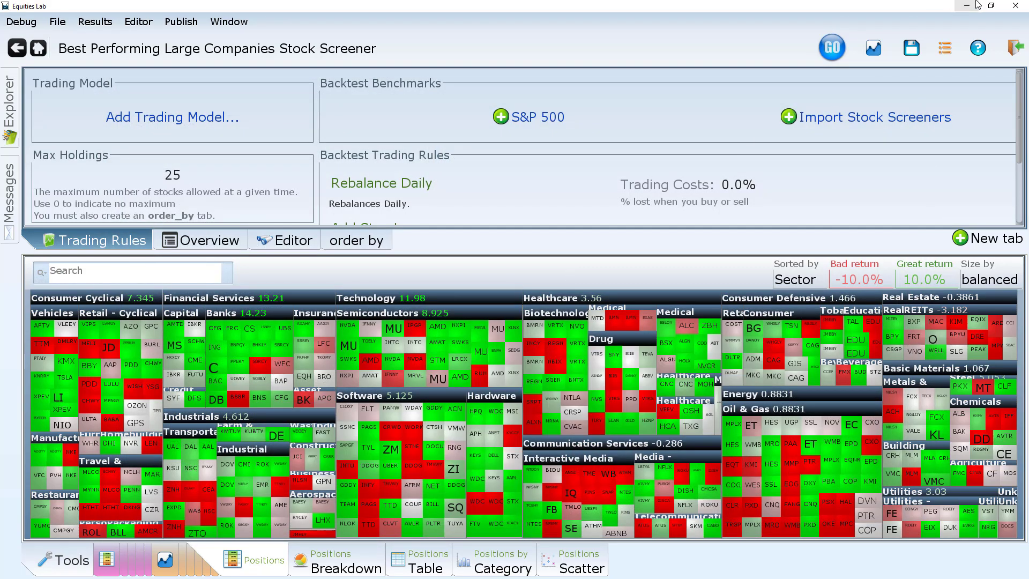
# - Rerun the backtest with daily rebalancing, and view its positions table and performance chart against the S&P 500
pyautogui.click(875, 47)
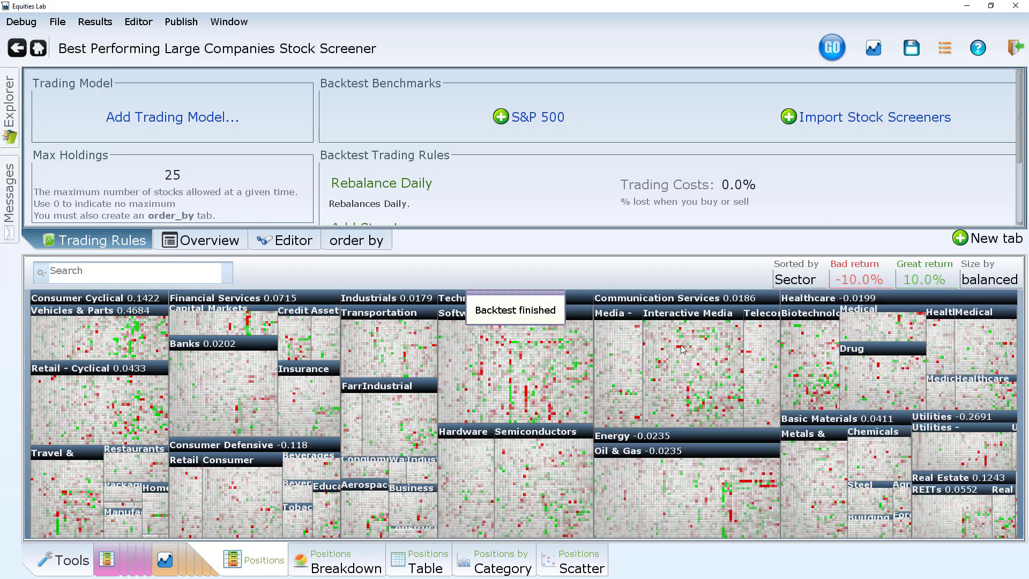
pyautogui.click(407, 560)
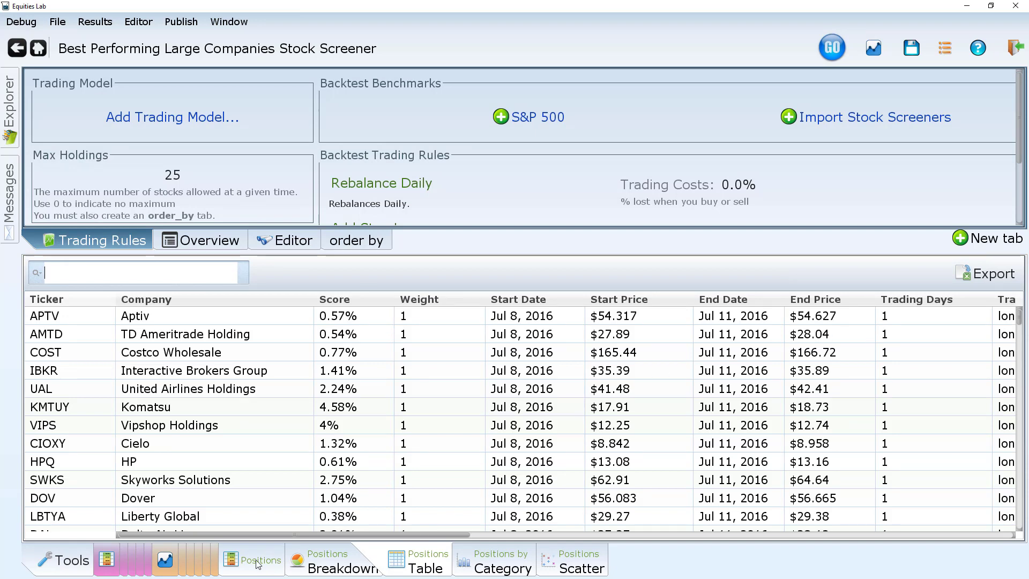
pyautogui.click(159, 568)
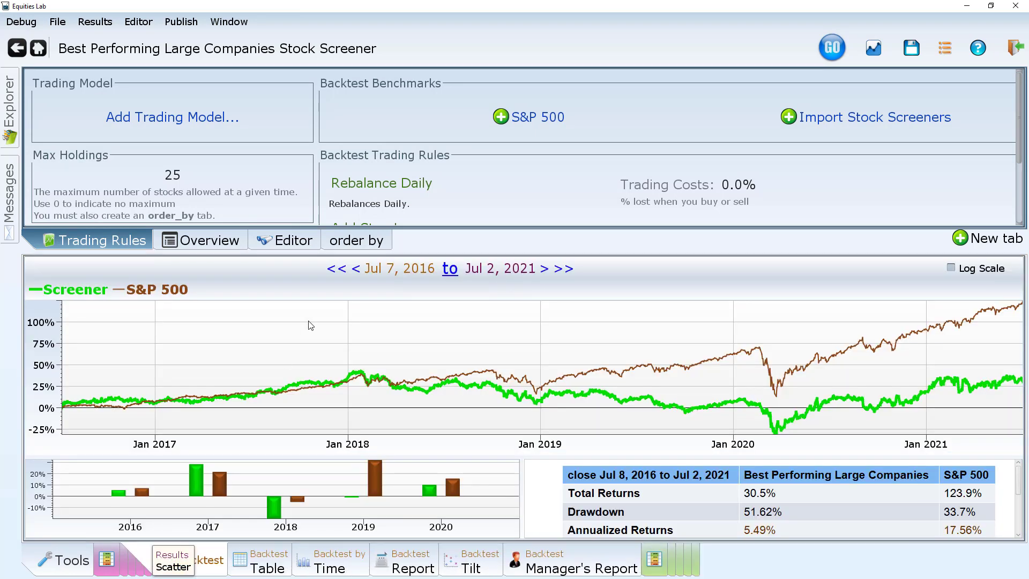
# - Set the backtest start date to Jan 1, 2016 and let the backtest recalculate
pyautogui.click(406, 271)
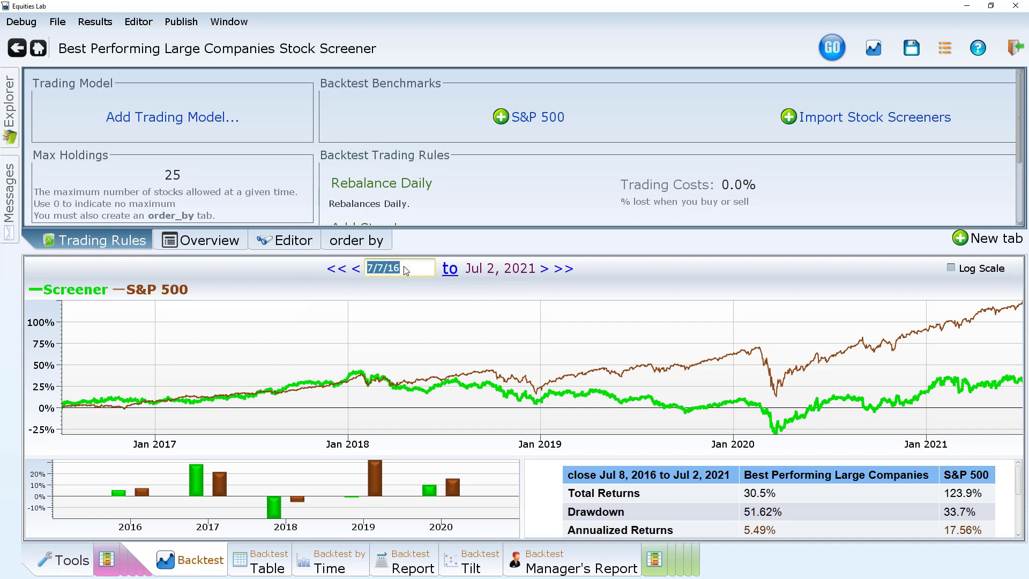
pyautogui.press('Left')
pyautogui.press('Left')
pyautogui.press('BackSpace')
pyautogui.write('1')
pyautogui.press('Tab')
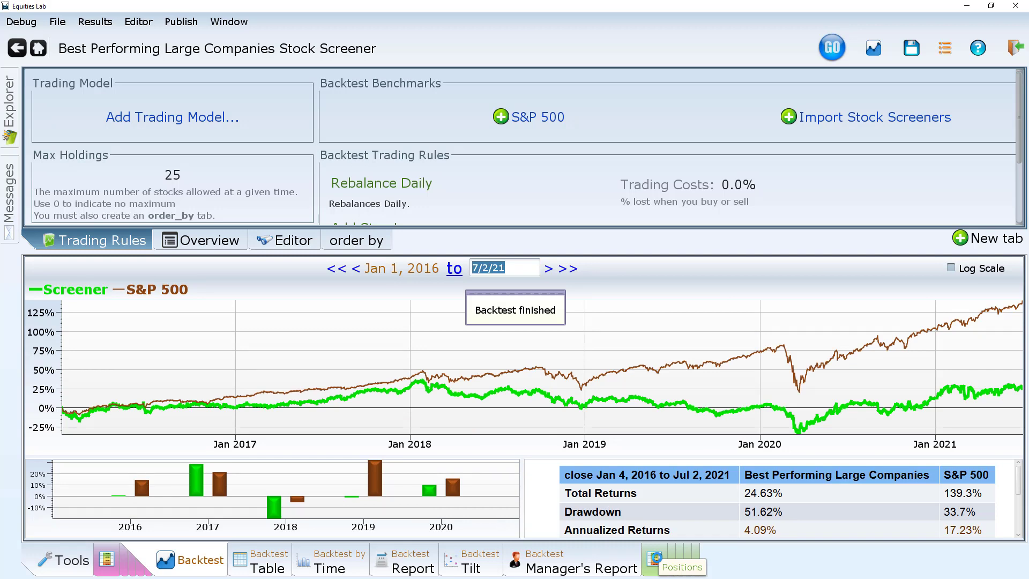
# - Export the backtest's positions table to an Excel file named Top25EachDay in the Documents folder
pyautogui.click(655, 559)
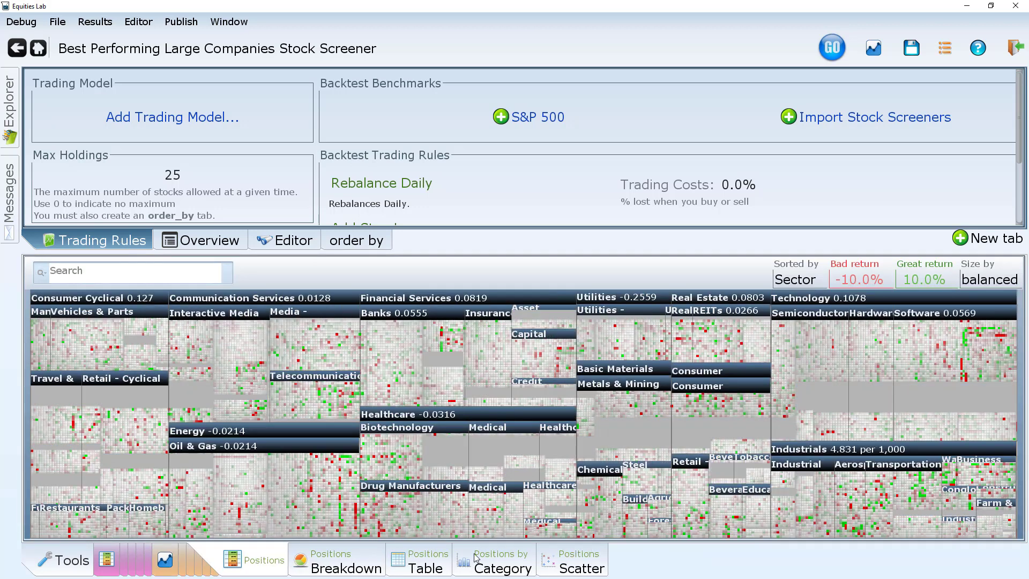
pyautogui.click(427, 565)
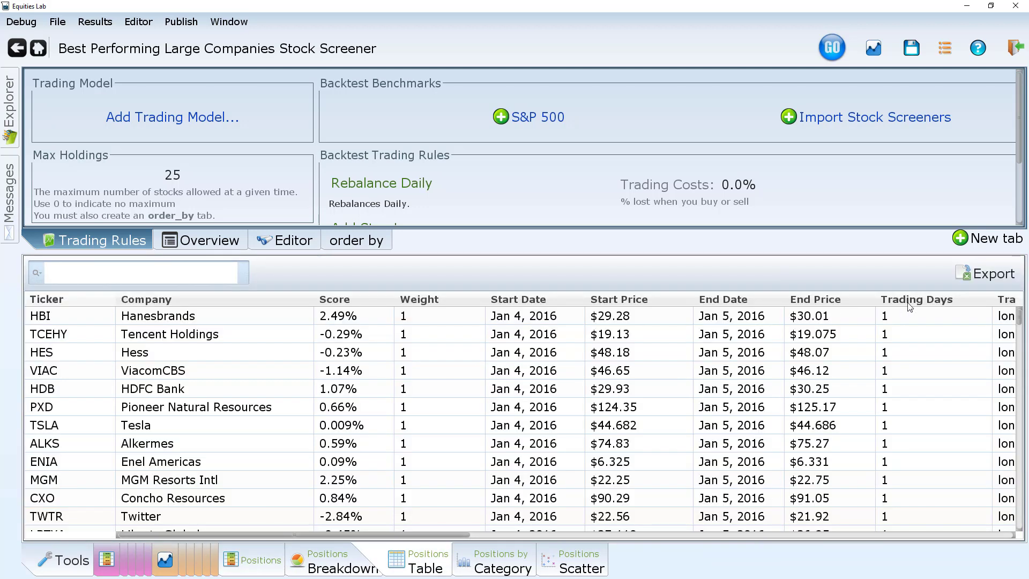
pyautogui.click(991, 278)
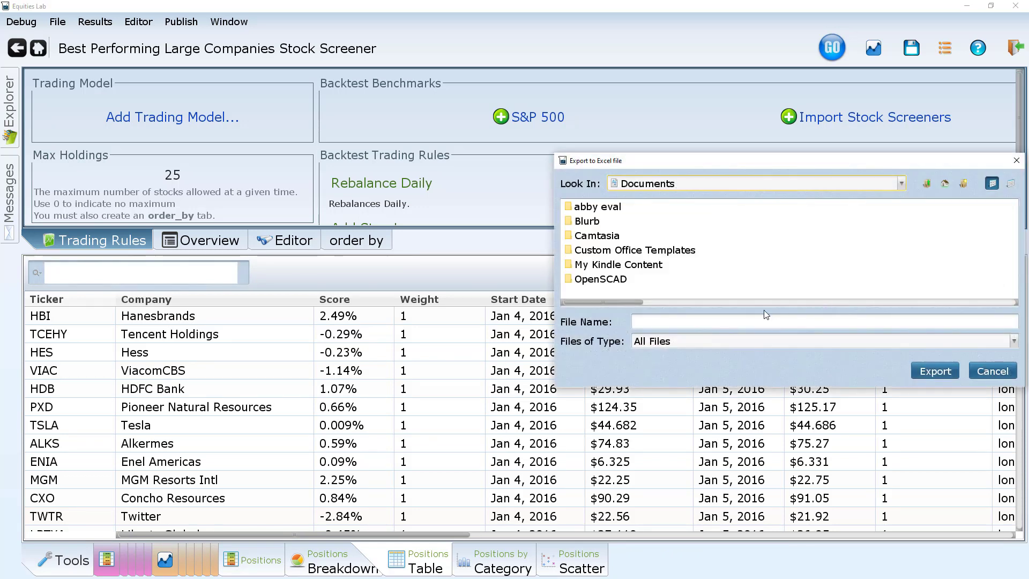
pyautogui.click(716, 326)
pyautogui.write('Tow')
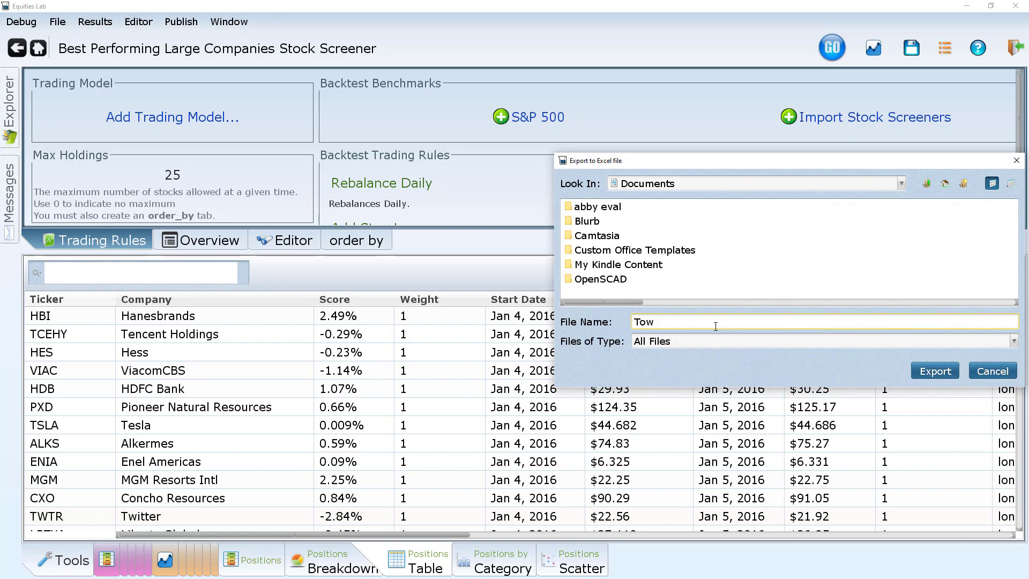
pyautogui.press('BackSpace')
pyautogui.write('p25EachDay')
pyautogui.click(924, 369)
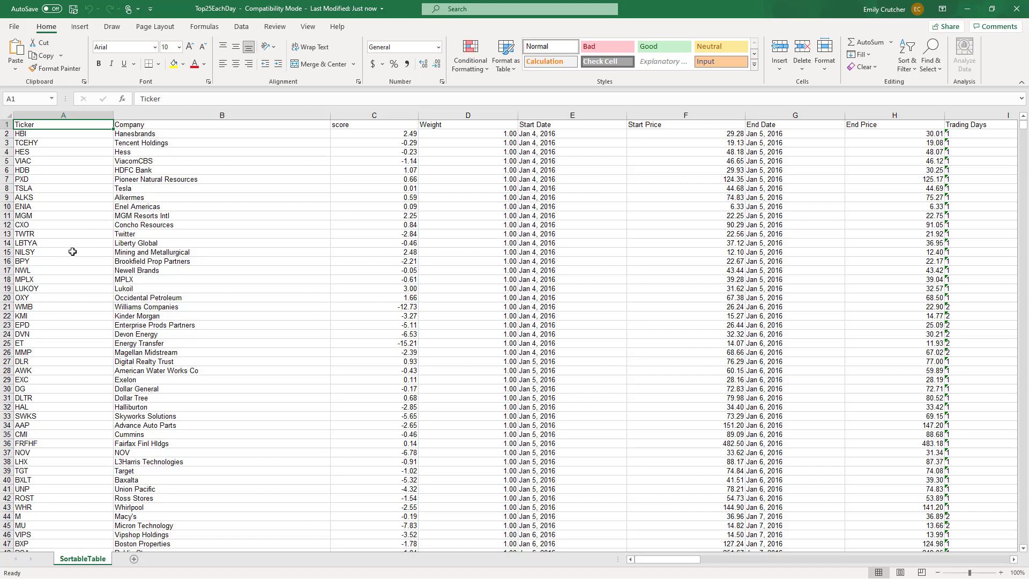
# - In the exported Top25EachDay workbook in Excel, go to the last filled row of the Ticker column
pyautogui.click(32, 280)
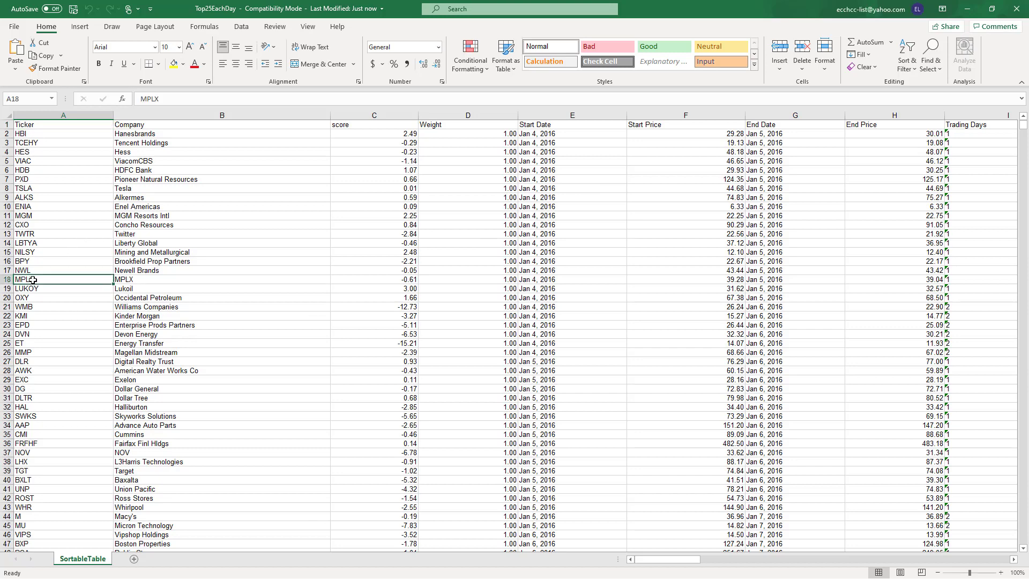
pyautogui.hotkey('ctrl', 'Down')
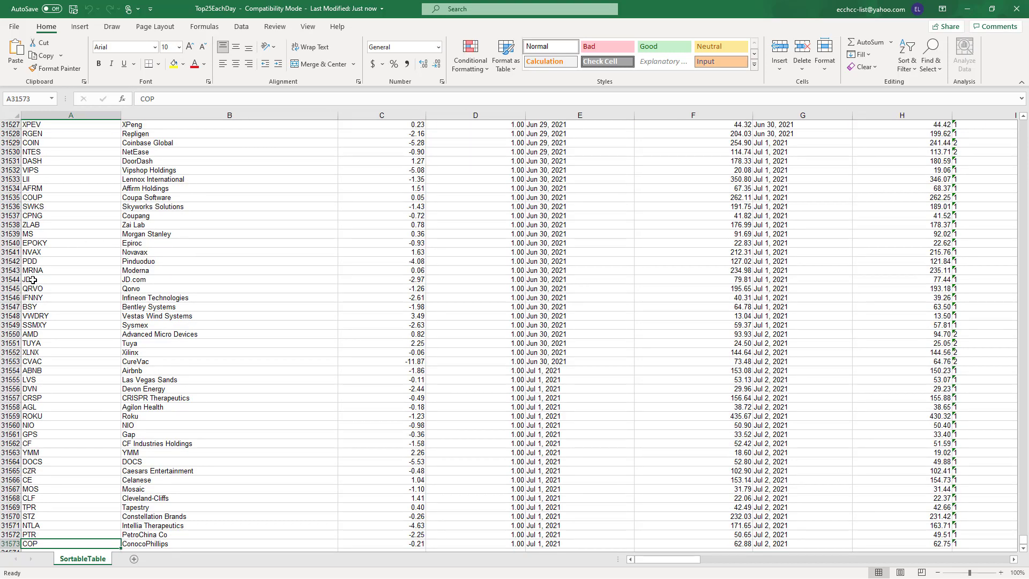
pyautogui.scroll(-1, 32, 280)
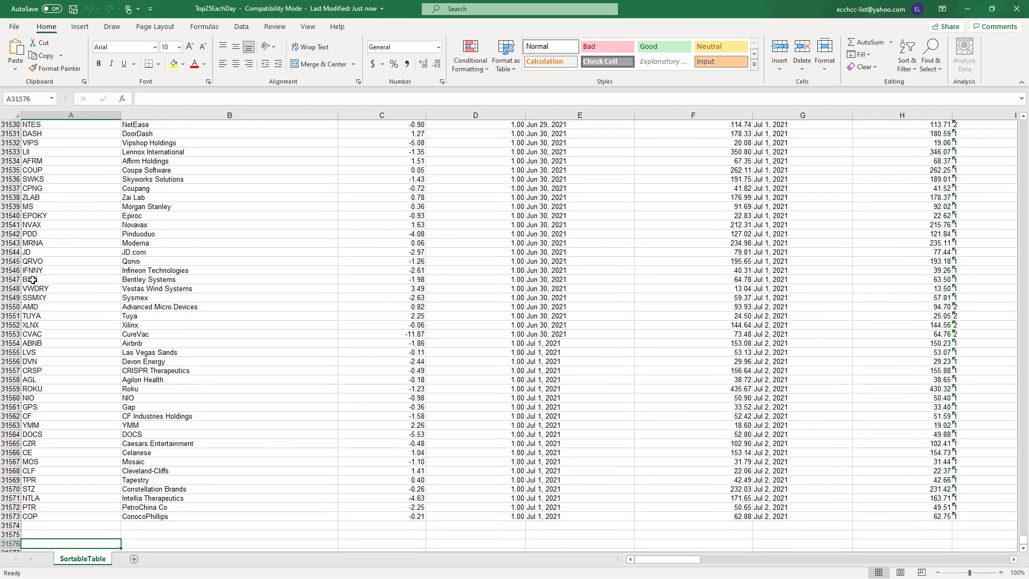
pyautogui.press('Down')
pyautogui.press('Up')
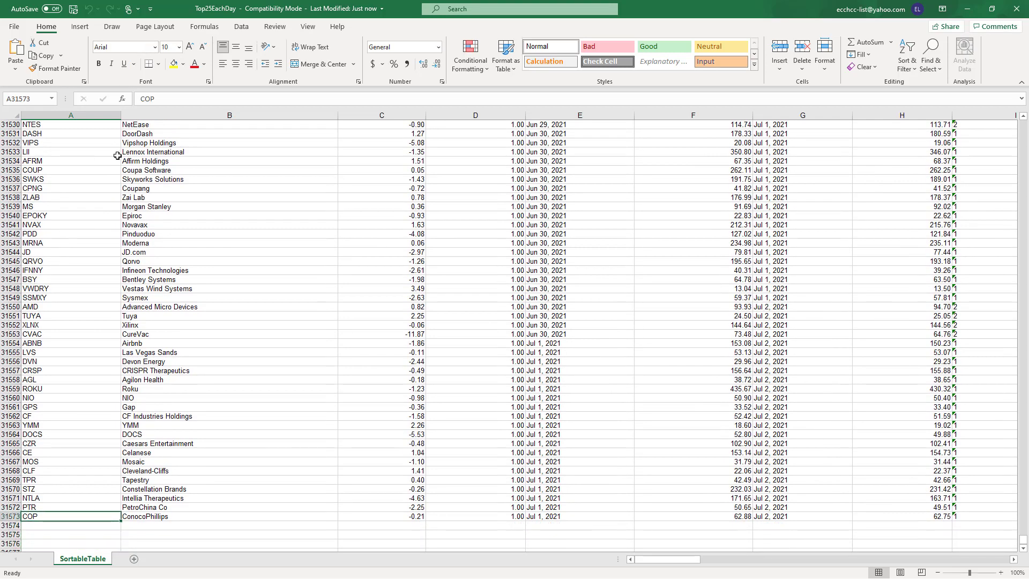